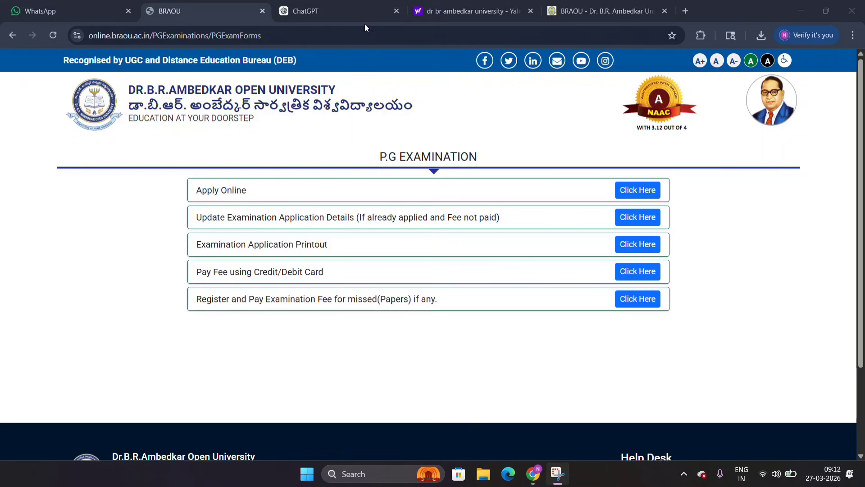
Step: Open the online application for the P.G. examination
{"action": "left_click", "coordinate": [129, 105]}
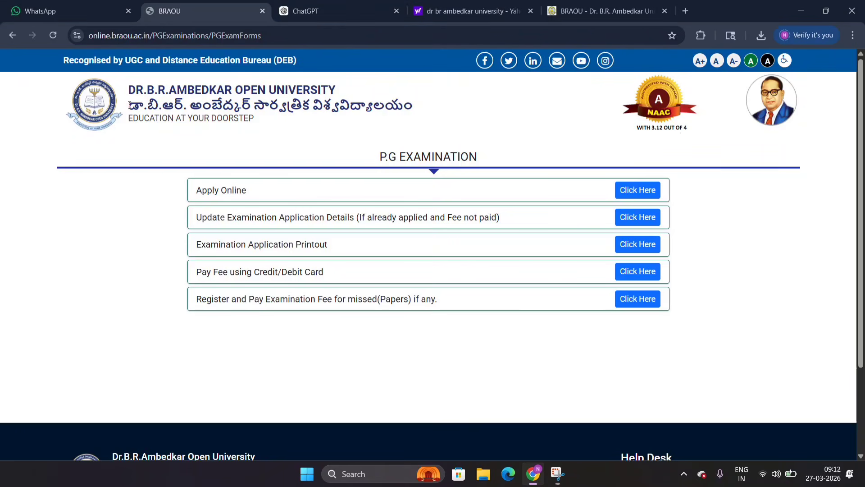
{"action": "left_click_drag", "start_coordinate": [129, 106], "coordinate": [483, 159]}
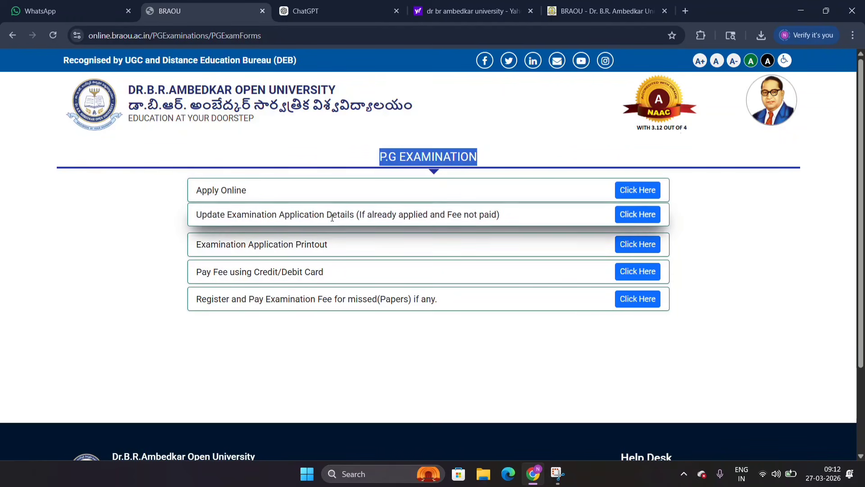
{"action": "left_click", "coordinate": [157, 202]}
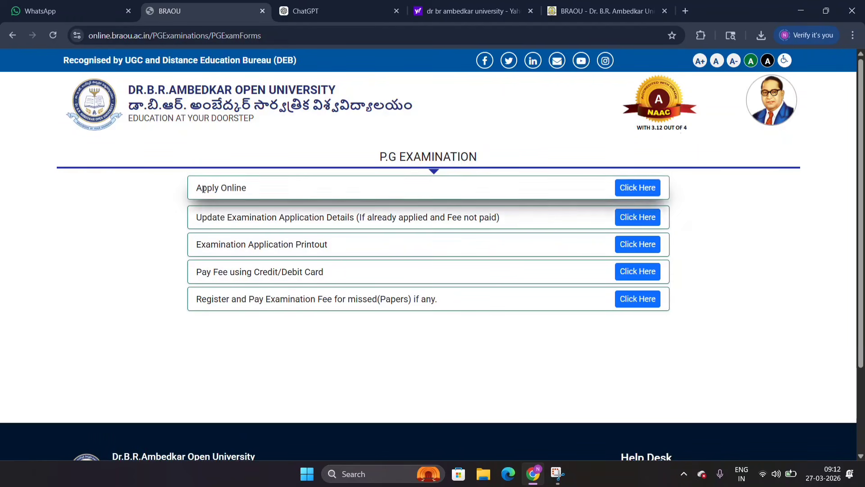
{"action": "left_click_drag", "start_coordinate": [194, 187], "coordinate": [246, 186]}
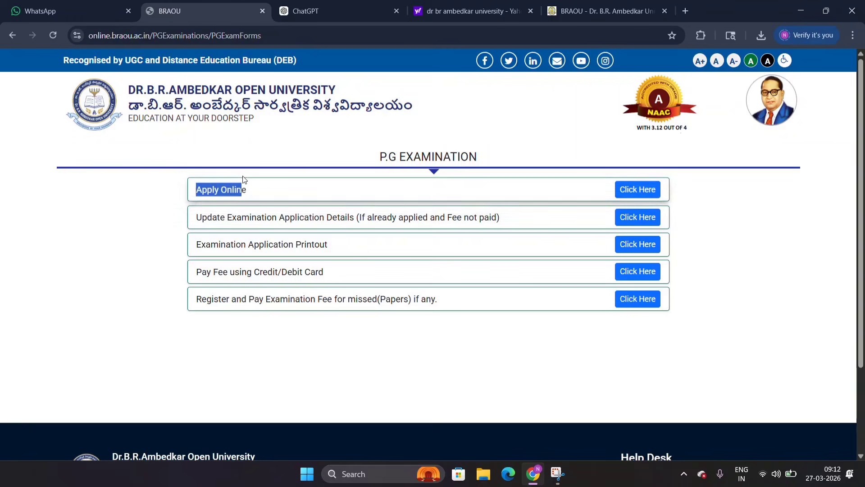
{"action": "left_click", "coordinate": [633, 193]}
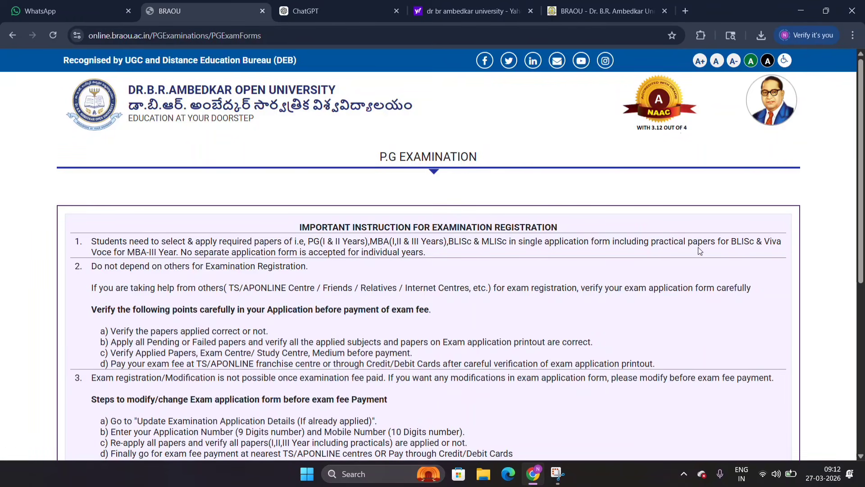
Step: Read the examination registration instructions, agree to them and continue to the application form
{"action": "scroll", "coordinate": [858, 180], "scroll_direction": "down", "scroll_amount": 1}
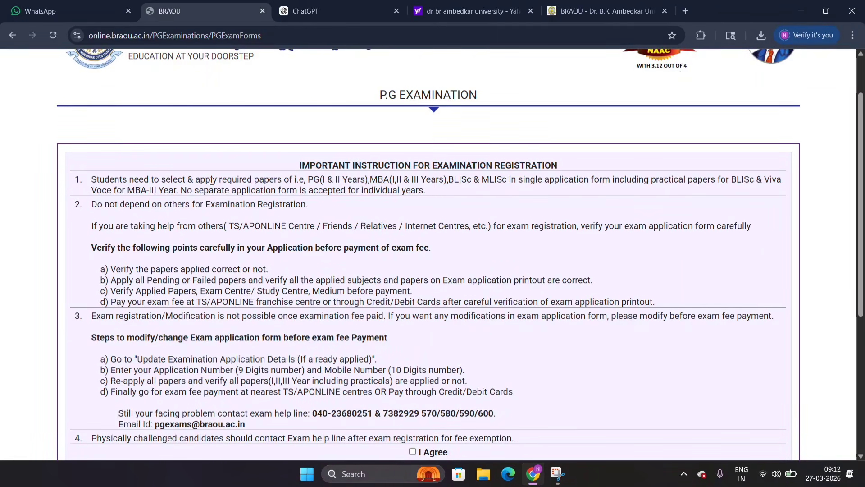
{"action": "left_click_drag", "start_coordinate": [206, 181], "coordinate": [319, 182]}
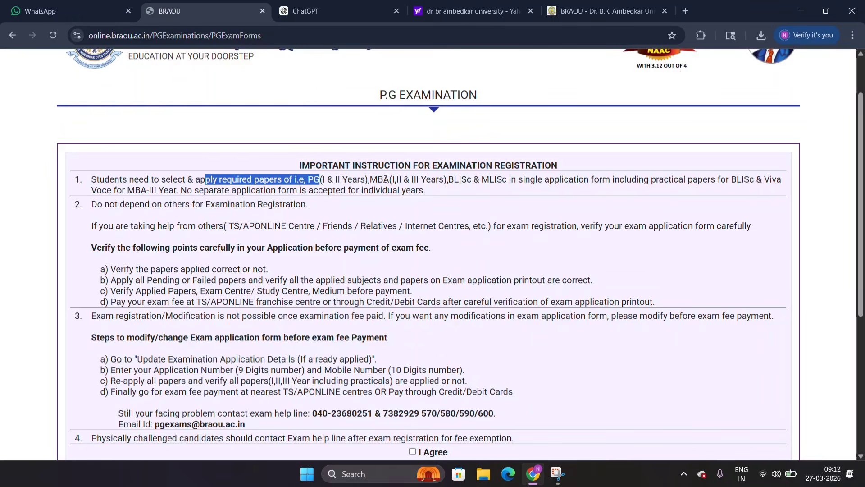
{"action": "left_click_drag", "start_coordinate": [449, 180], "coordinate": [566, 189]}
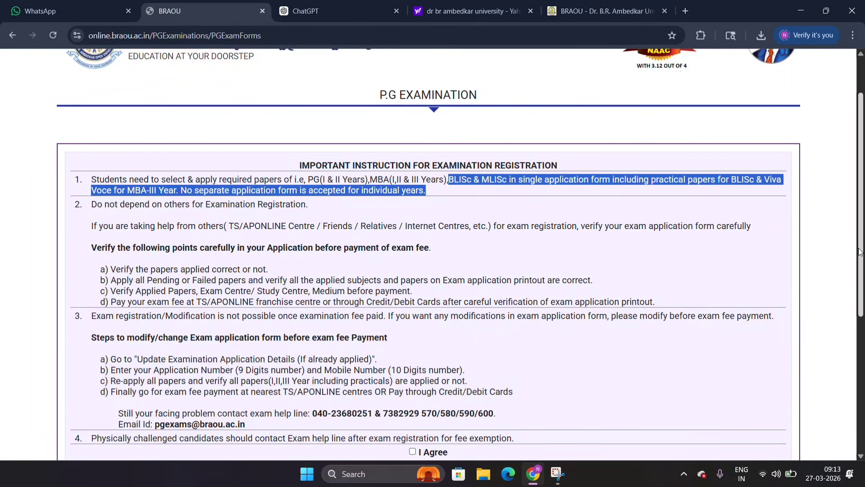
{"action": "scroll", "coordinate": [847, 345], "scroll_direction": "down", "scroll_amount": 4}
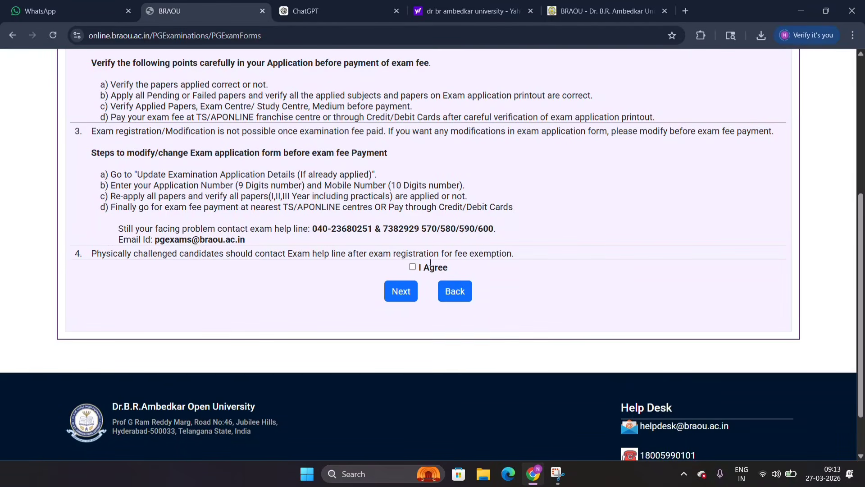
{"action": "left_click_drag", "start_coordinate": [449, 268], "coordinate": [400, 267]}
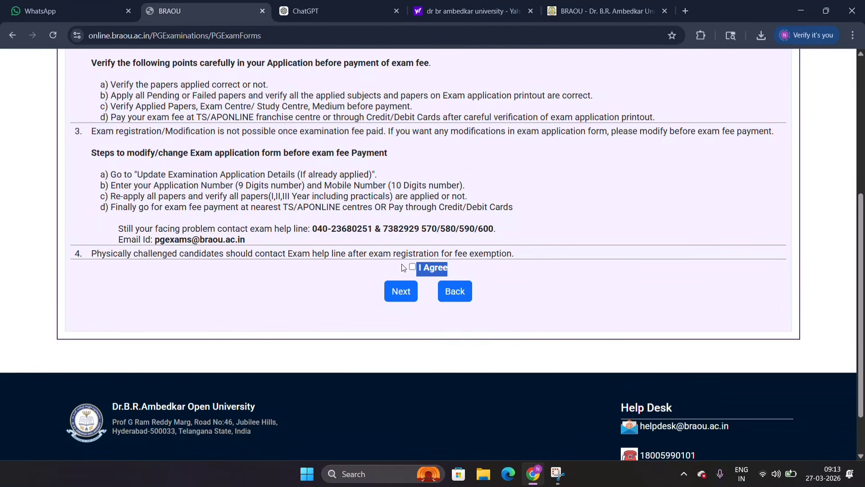
{"action": "left_click", "coordinate": [413, 268]}
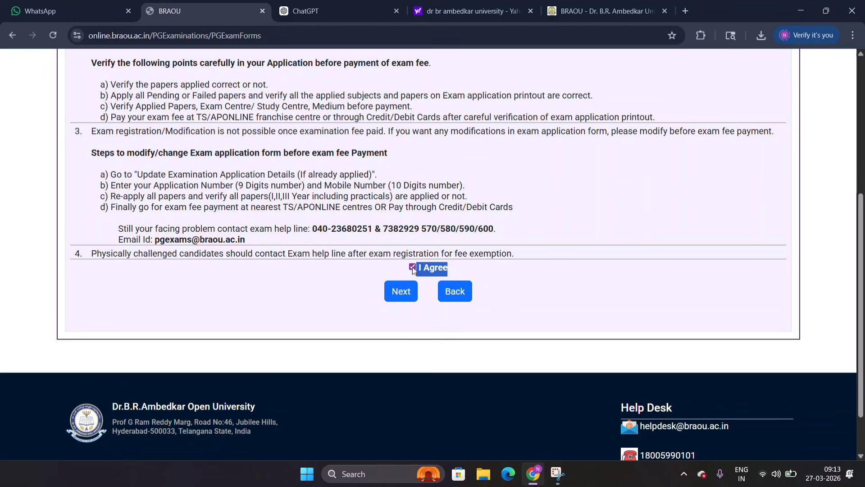
{"action": "left_click", "coordinate": [397, 291]}
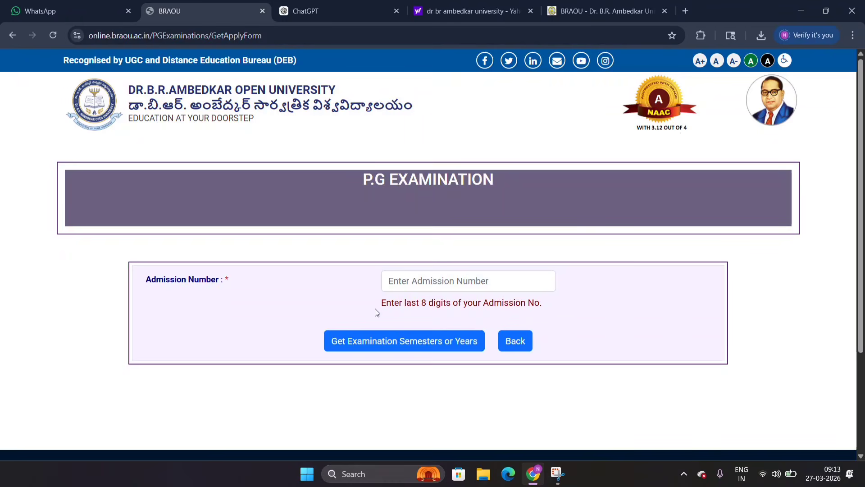
Step: Enter the last 8 digits of the student's admission number and retrieve the available examination semesters
{"action": "left_click_drag", "start_coordinate": [386, 301], "coordinate": [494, 312]}
{"action": "left_click", "coordinate": [544, 303]}
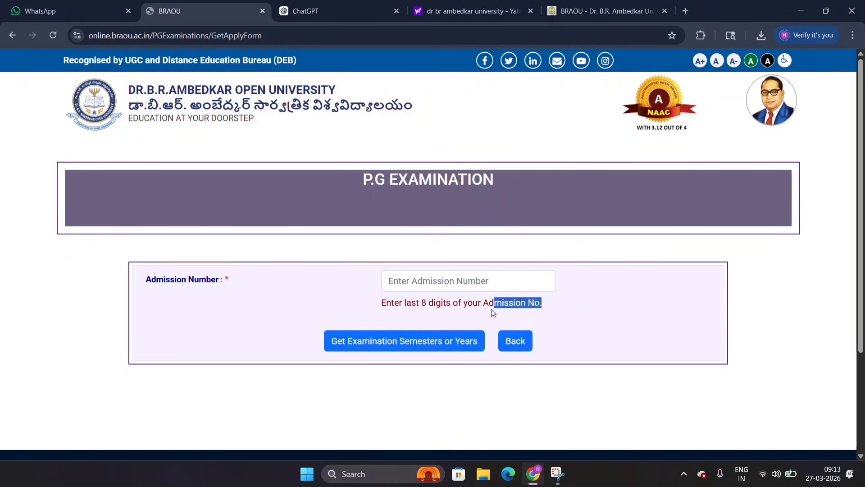
{"action": "left_click", "coordinate": [494, 312]}
{"action": "left_click_drag", "start_coordinate": [543, 302], "coordinate": [374, 302]}
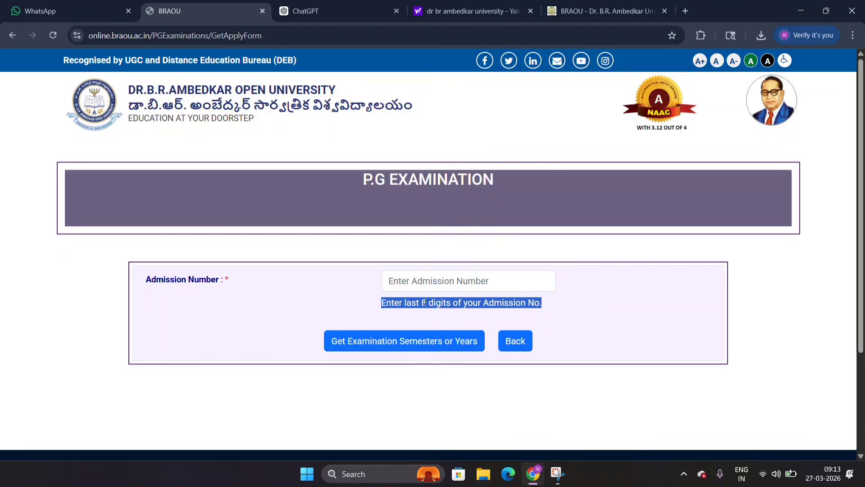
{"action": "left_click_drag", "start_coordinate": [408, 320], "coordinate": [404, 303]}
{"action": "left_click", "coordinate": [375, 25]}
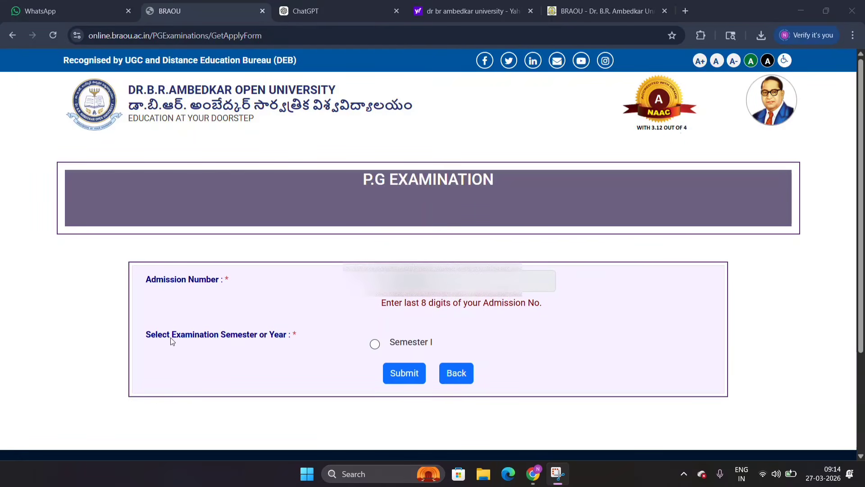
Step: Choose Semester I as the examination semester and submit the choice
{"action": "left_click", "coordinate": [153, 334]}
{"action": "left_click_drag", "start_coordinate": [153, 334], "coordinate": [430, 351]}
{"action": "left_click", "coordinate": [436, 338]}
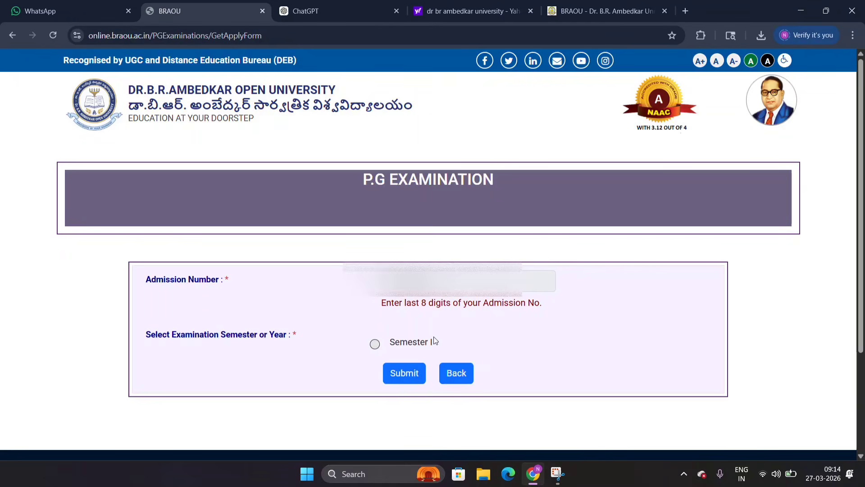
{"action": "left_click", "coordinate": [392, 341]}
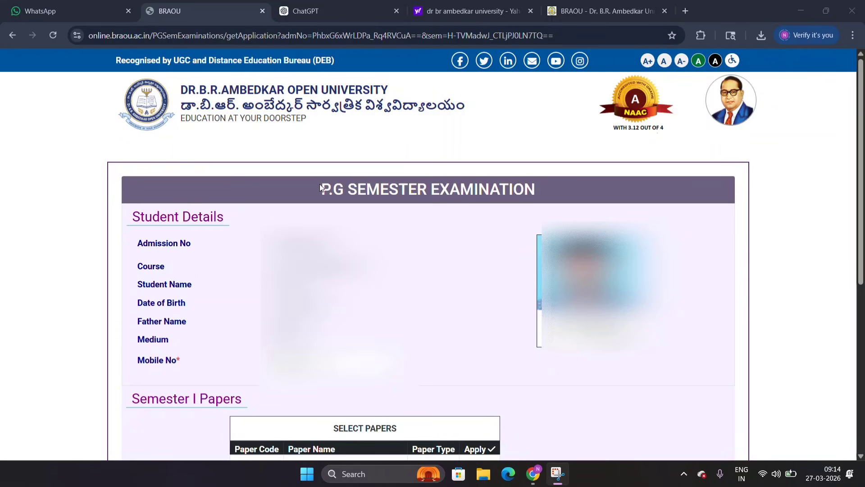
Step: Check the student details and the selected Semester I papers, and submit the examination application
{"action": "left_click_drag", "start_coordinate": [320, 188], "coordinate": [526, 183]}
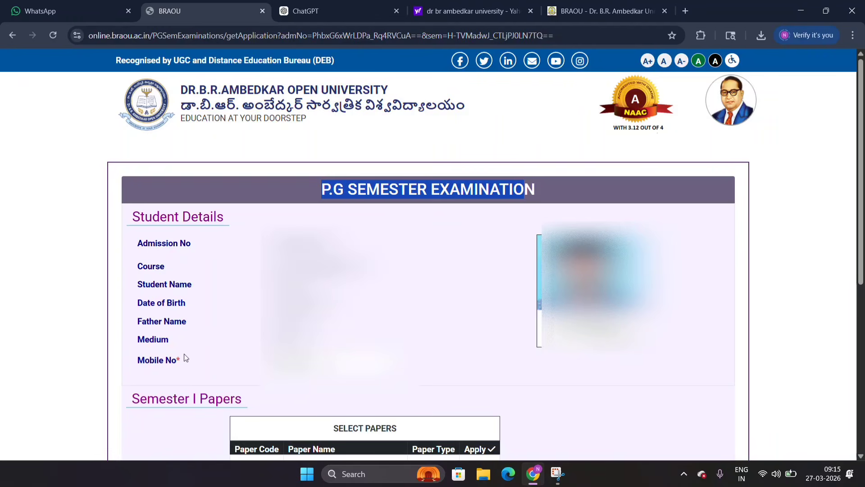
{"action": "left_click_drag", "start_coordinate": [132, 361], "coordinate": [189, 362]}
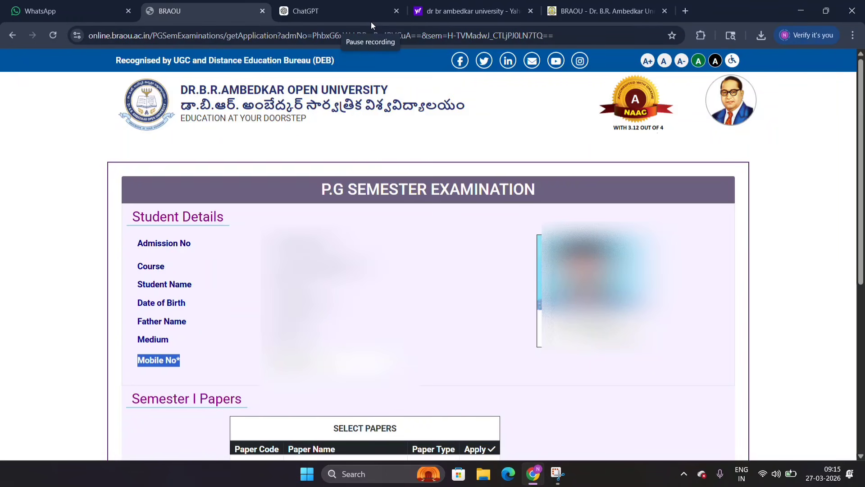
{"action": "scroll", "coordinate": [311, 141], "scroll_direction": "down", "scroll_amount": 6}
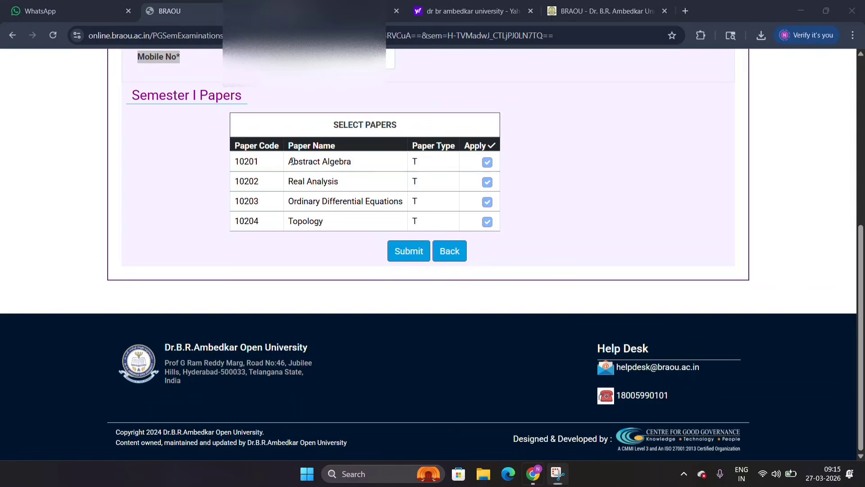
{"action": "left_click_drag", "start_coordinate": [293, 161], "coordinate": [391, 207]}
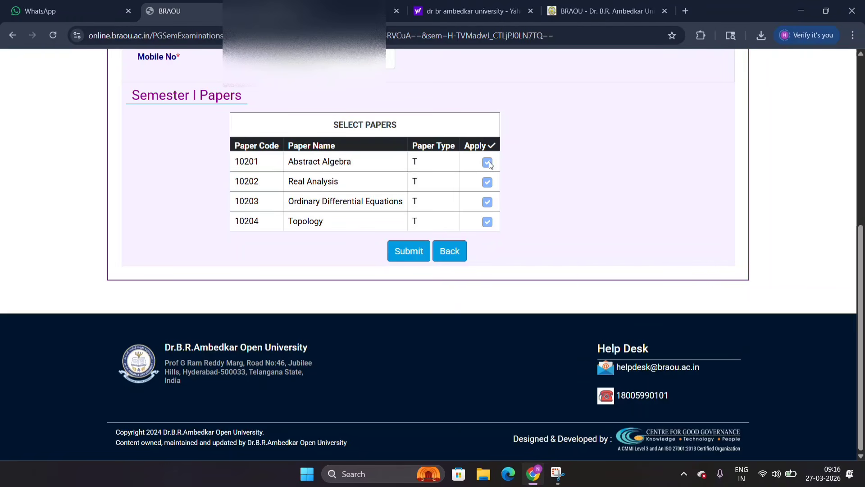
{"action": "left_click_drag", "start_coordinate": [488, 158], "coordinate": [455, 217]}
{"action": "left_click_drag", "start_coordinate": [530, 209], "coordinate": [481, 238]}
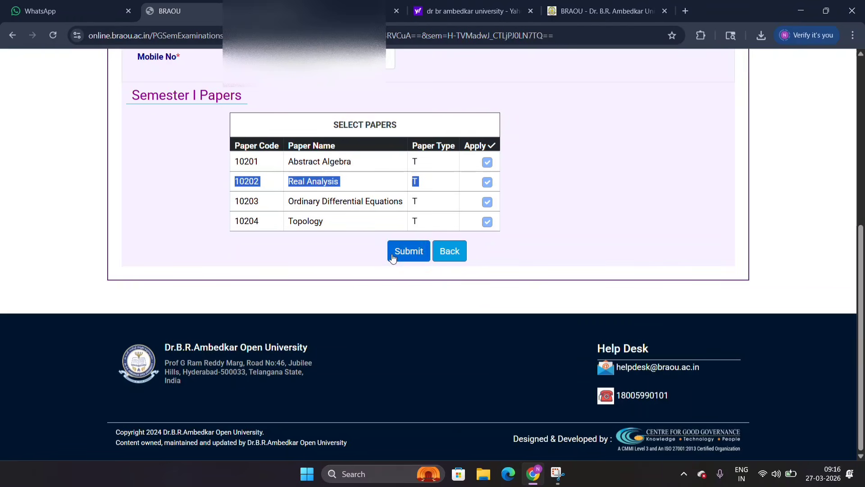
{"action": "left_click", "coordinate": [237, 242]}
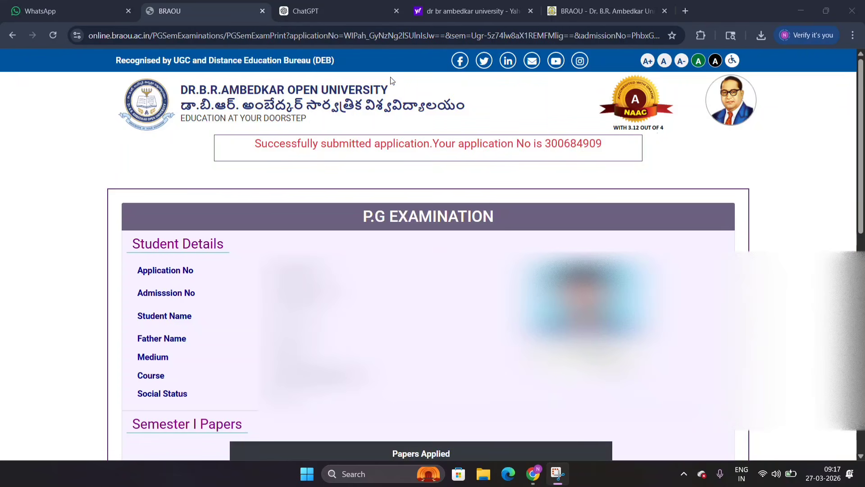
Step: Proceed to the examination fee payment and pay the fee with the UPI QR option
{"action": "key", "text": "End"}
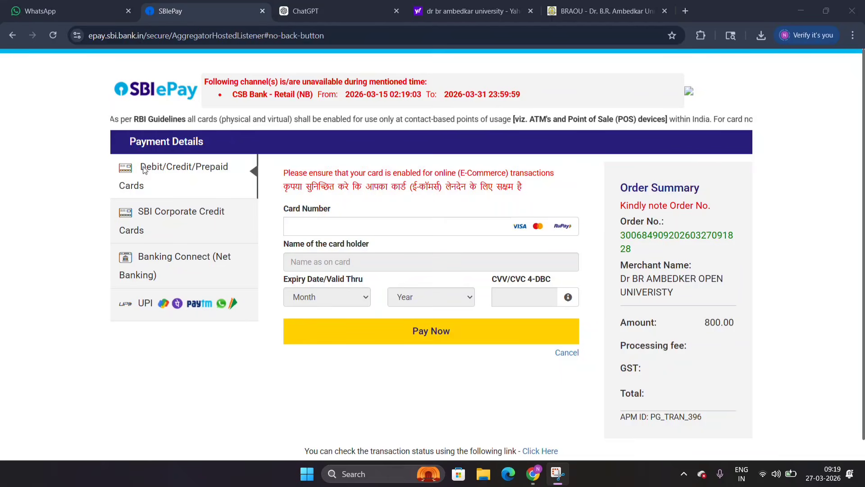
{"action": "left_click_drag", "start_coordinate": [140, 167], "coordinate": [162, 189]}
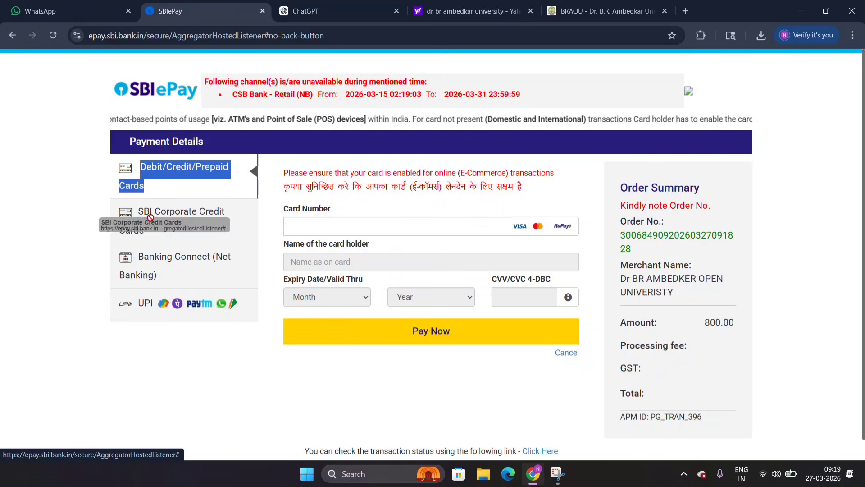
{"action": "left_click", "coordinate": [139, 258]}
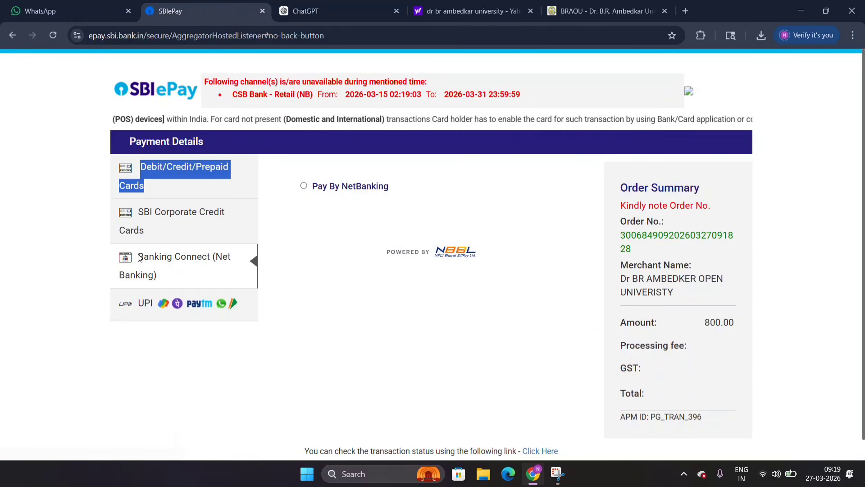
{"action": "left_click", "coordinate": [165, 170]}
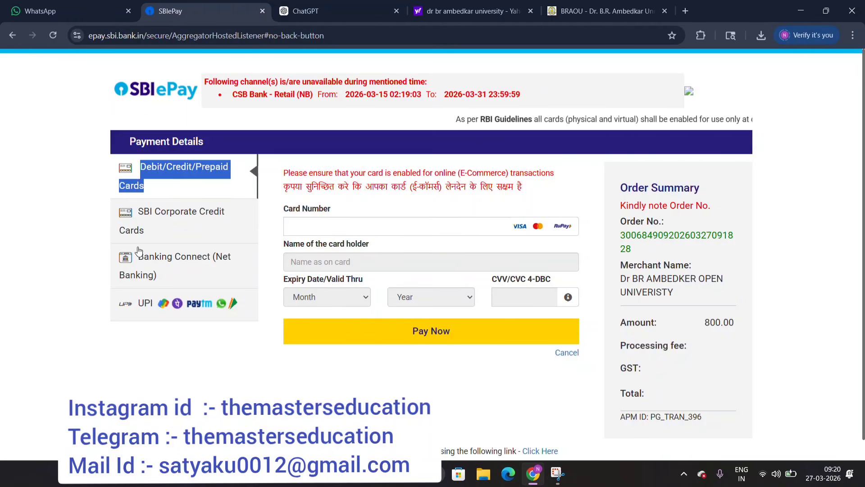
{"action": "left_click", "coordinate": [153, 261]}
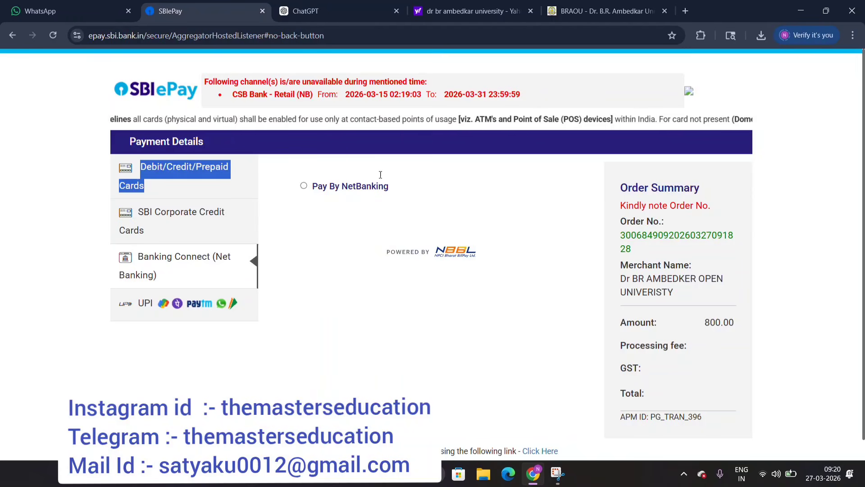
{"action": "left_click", "coordinate": [156, 311]}
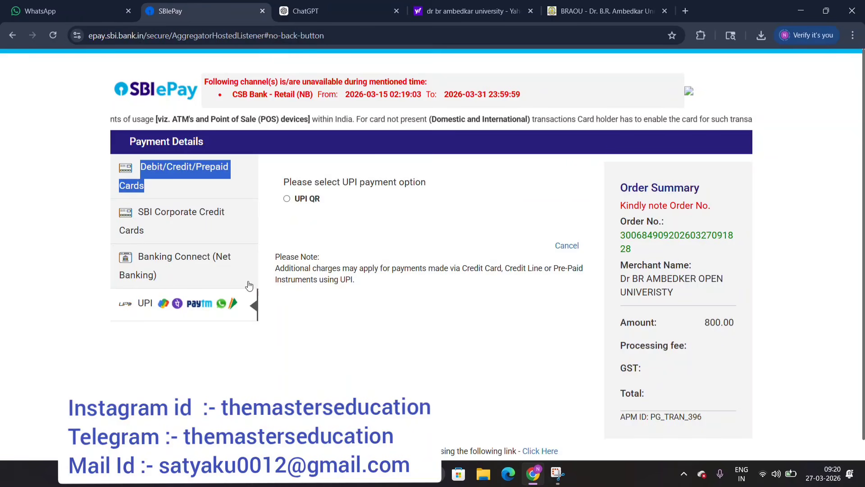
{"action": "left_click", "coordinate": [286, 199]}
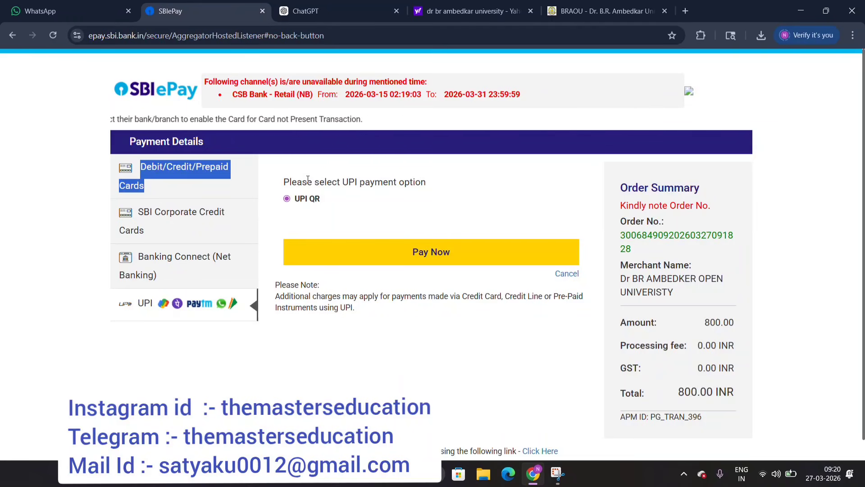
{"action": "left_click", "coordinate": [443, 252]}
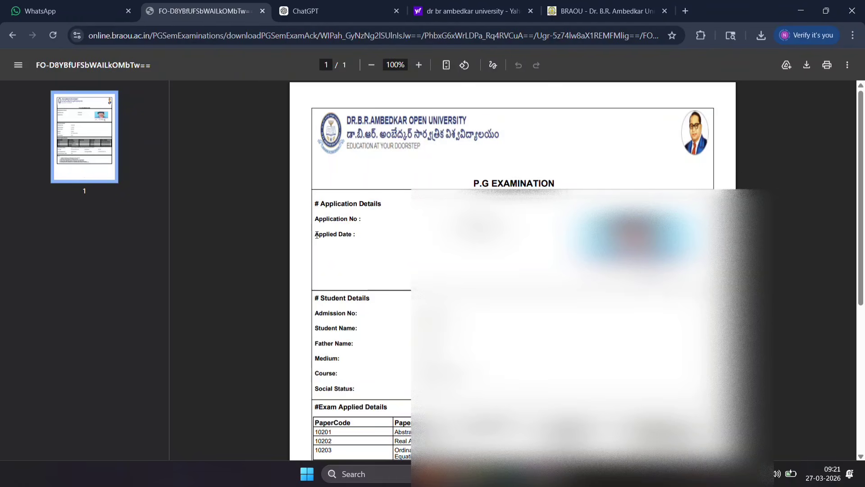
Step: Examine the application printout for the applied date, exam schedule, examination centre, fee type and amount paid
{"action": "left_click_drag", "start_coordinate": [317, 234], "coordinate": [379, 248]}
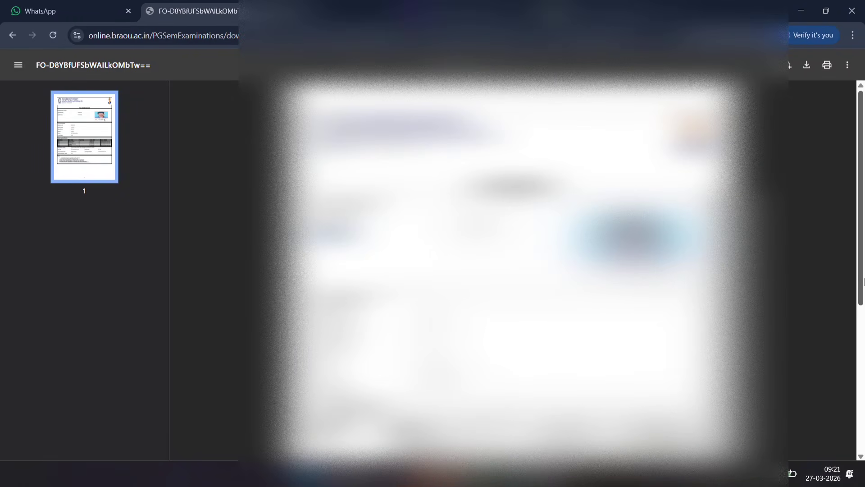
{"action": "left_click_drag", "start_coordinate": [863, 272], "coordinate": [861, 467]}
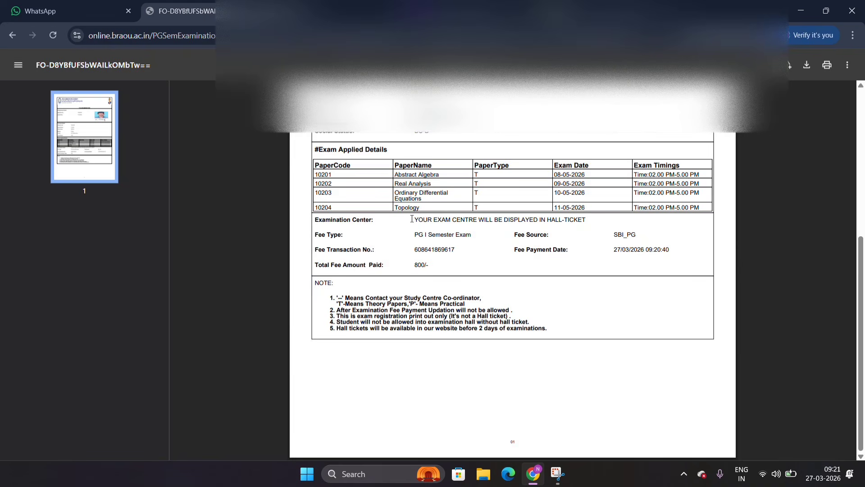
{"action": "left_click_drag", "start_coordinate": [414, 220], "coordinate": [594, 221]}
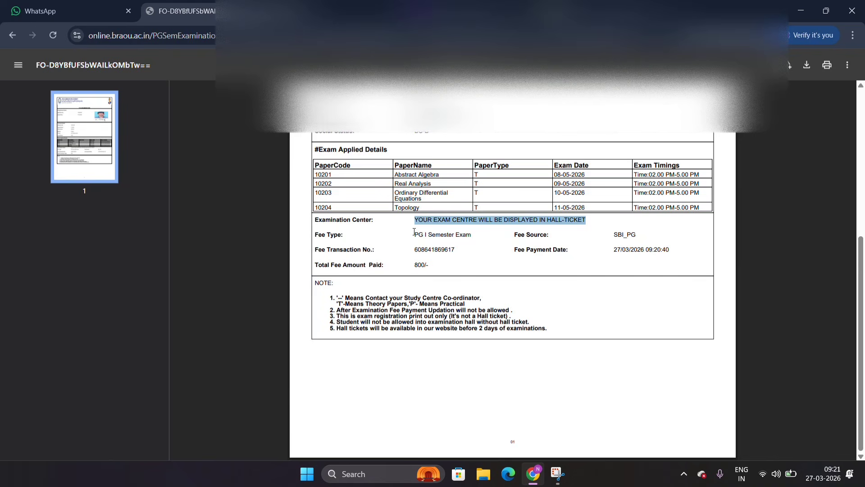
{"action": "left_click_drag", "start_coordinate": [413, 232], "coordinate": [469, 231]}
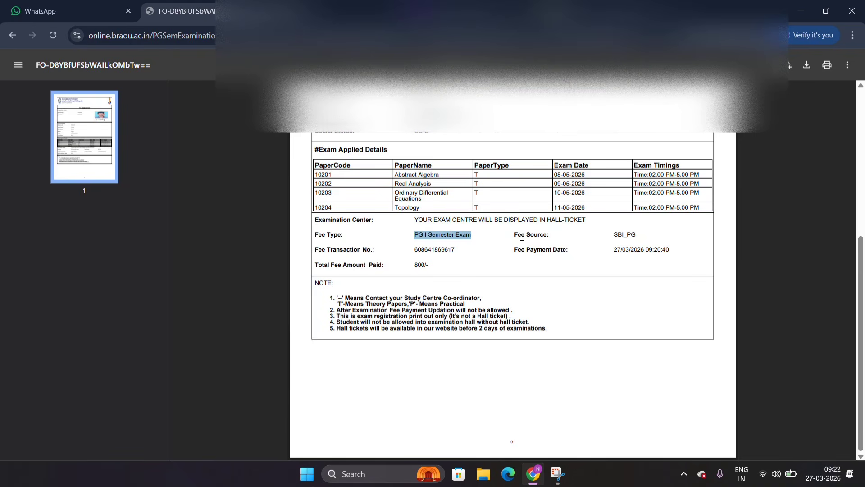
{"action": "left_click_drag", "start_coordinate": [413, 265], "coordinate": [430, 268]}
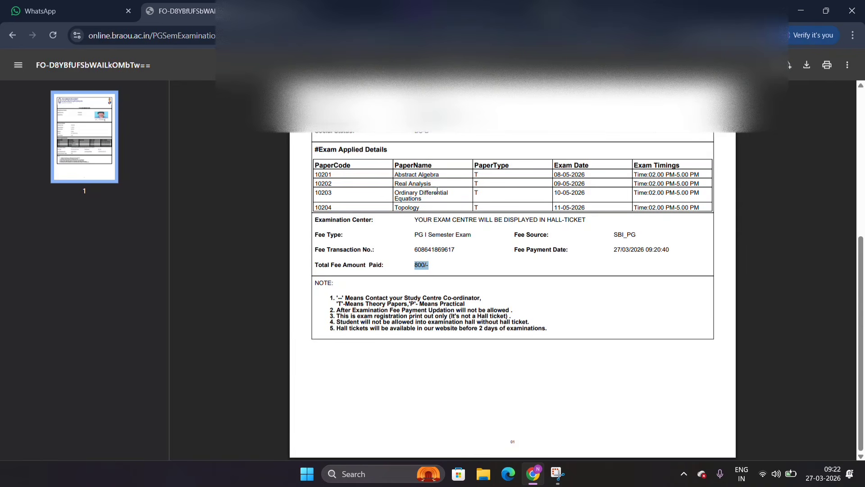
{"action": "left_click", "coordinate": [538, 314]}
{"action": "left_click_drag", "start_coordinate": [428, 111], "coordinate": [399, 246]}
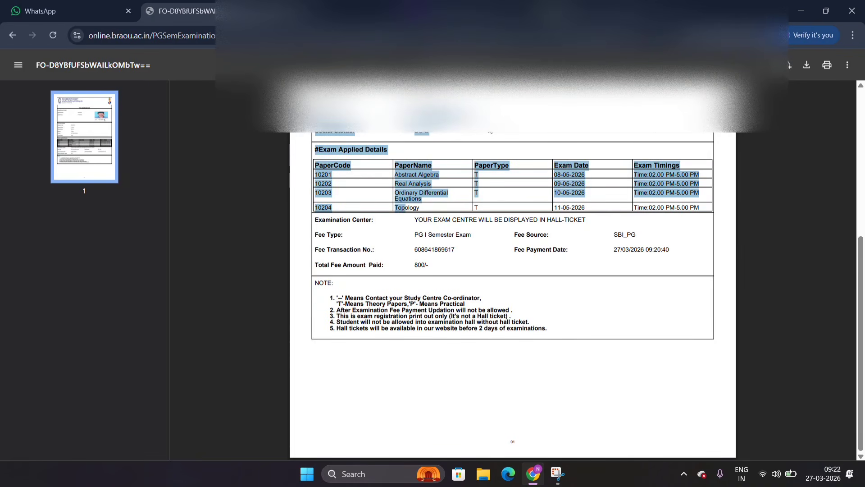
{"action": "left_click", "coordinate": [478, 139]}
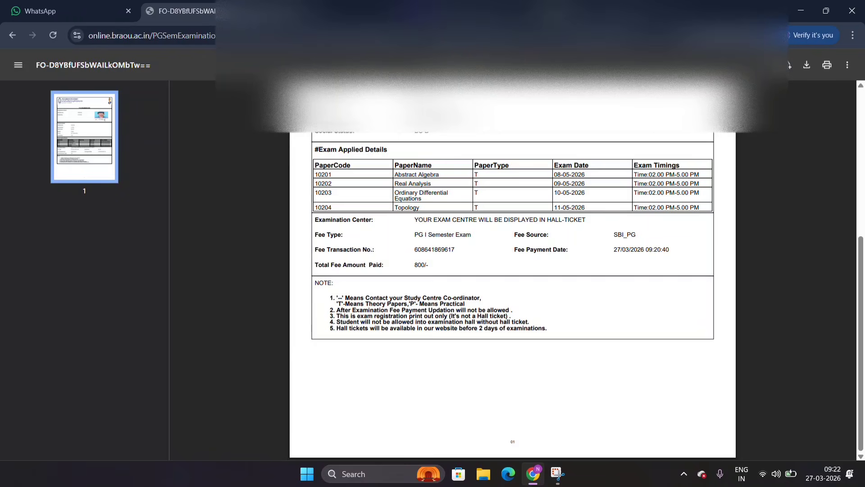